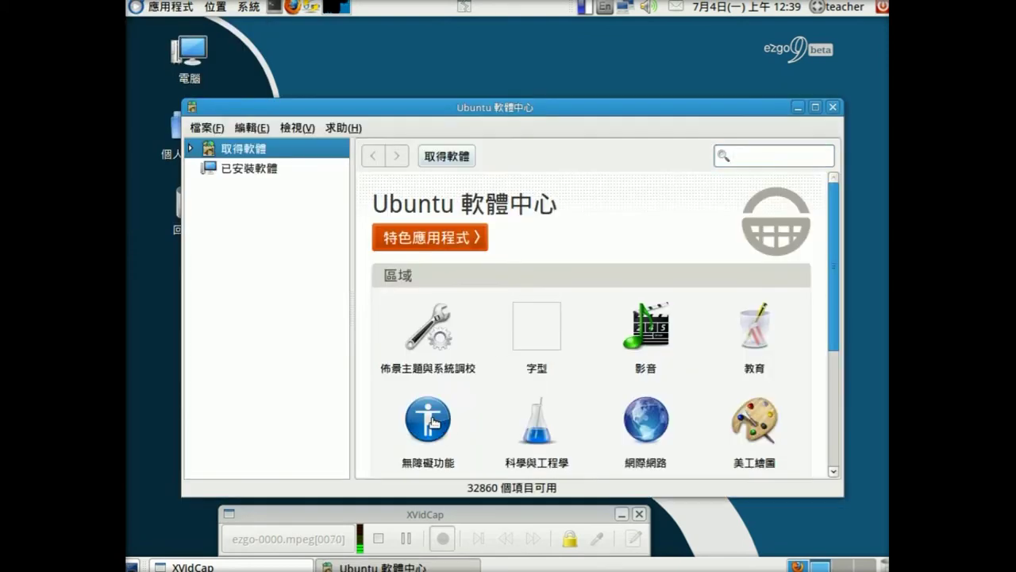
# - Look up Easystroke Gesture Recognition in the 無障礙功能 category of the software centre and close the window
pyautogui.click(433, 421)
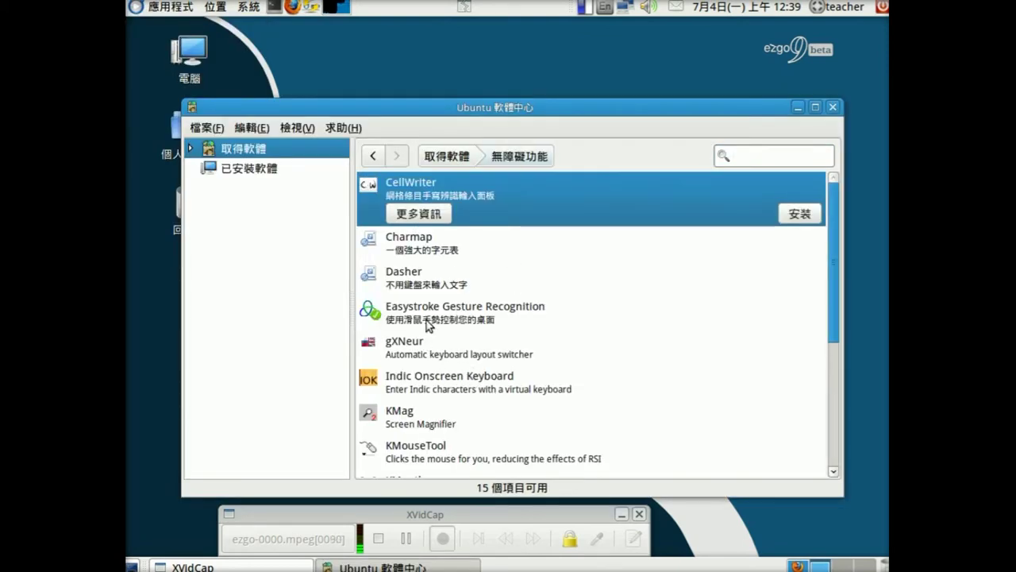
pyautogui.click(461, 314)
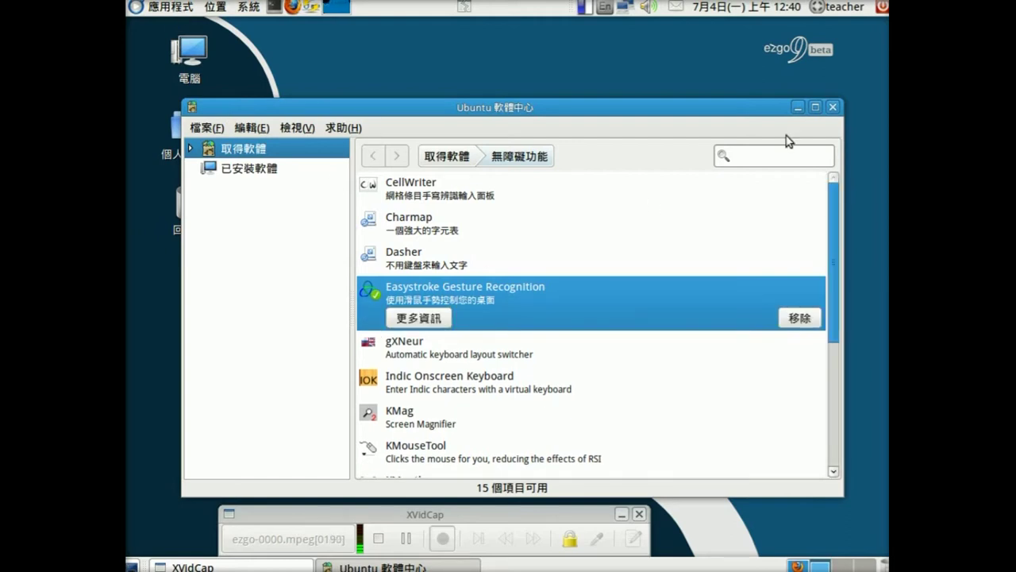
pyautogui.click(834, 110)
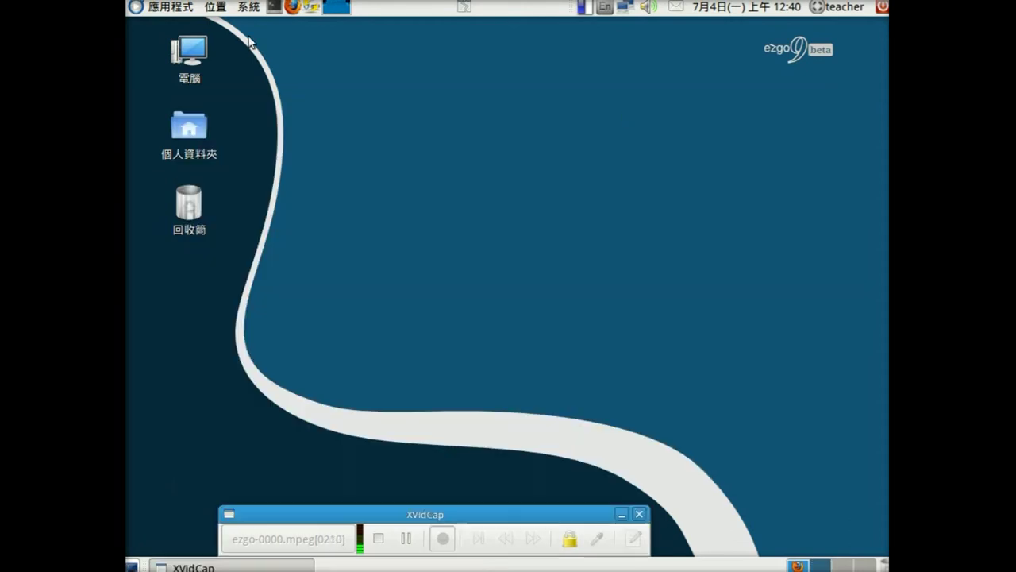
pyautogui.click(169, 12)
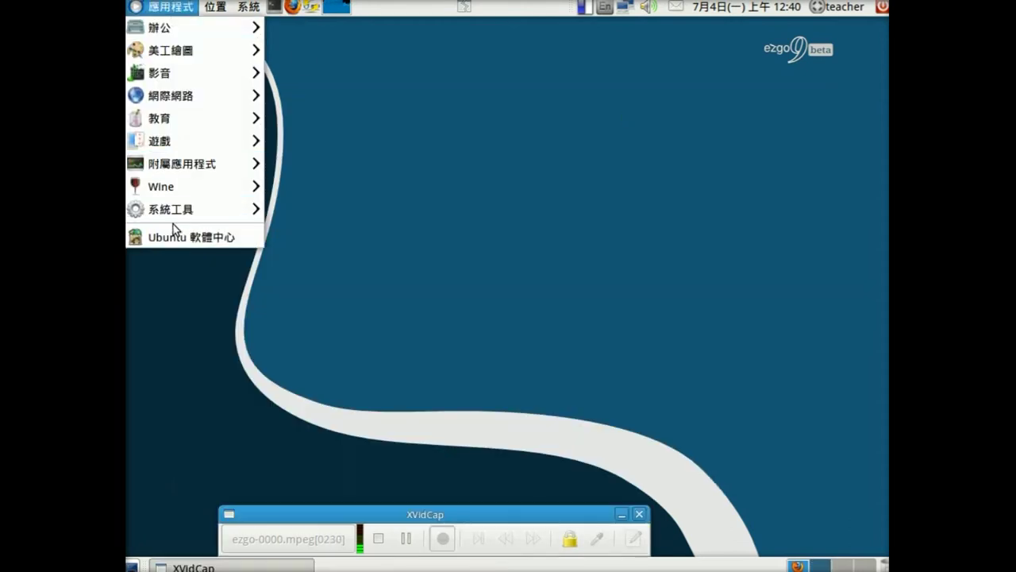
pyautogui.moveTo(153, 51)
pyautogui.click(498, 234)
# - Open the applications menu for editing and enable the onBoard item in the 無障礙功能 submenu
pyautogui.rightClick(169, 10)
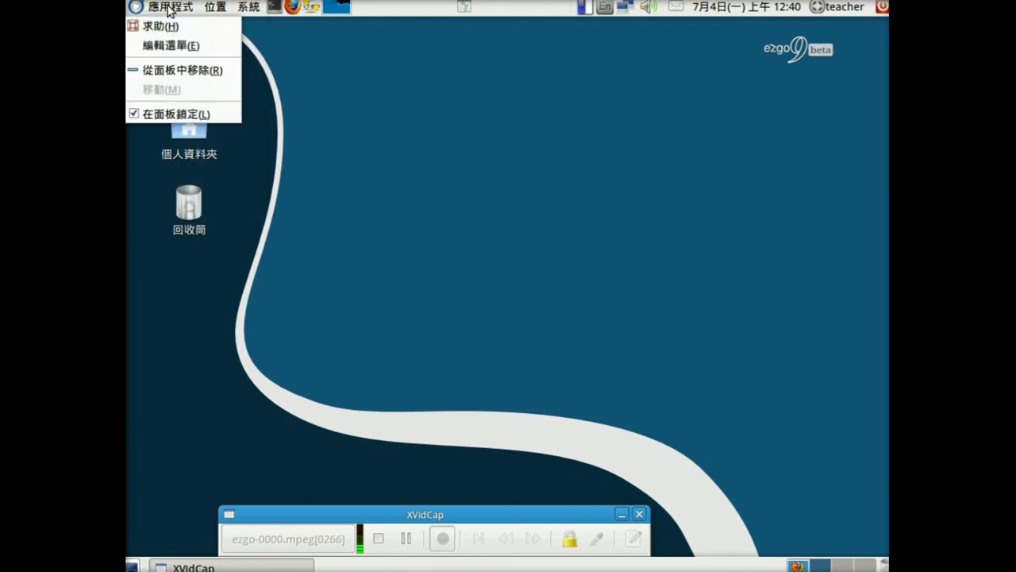
pyautogui.click(198, 48)
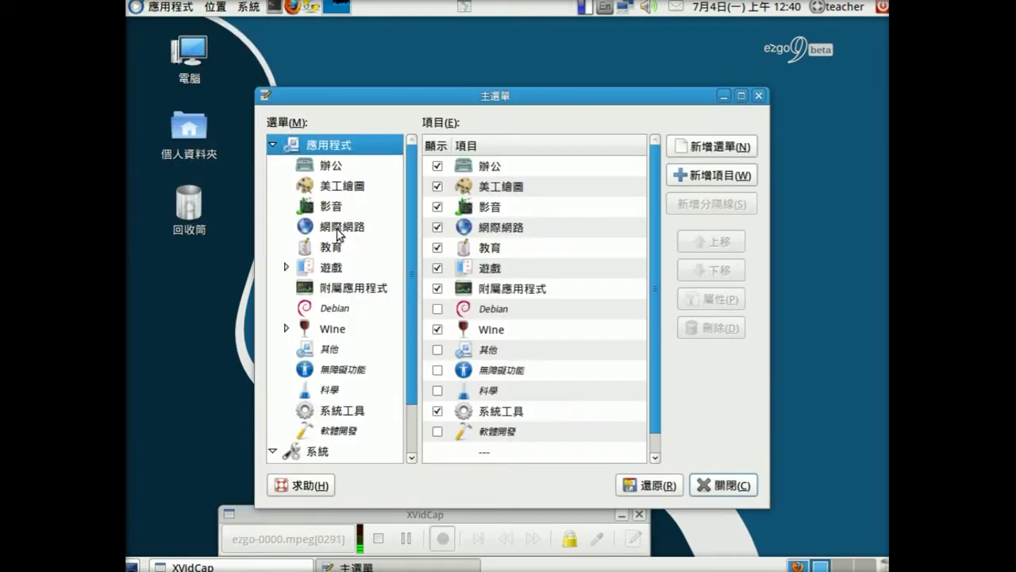
pyautogui.click(342, 371)
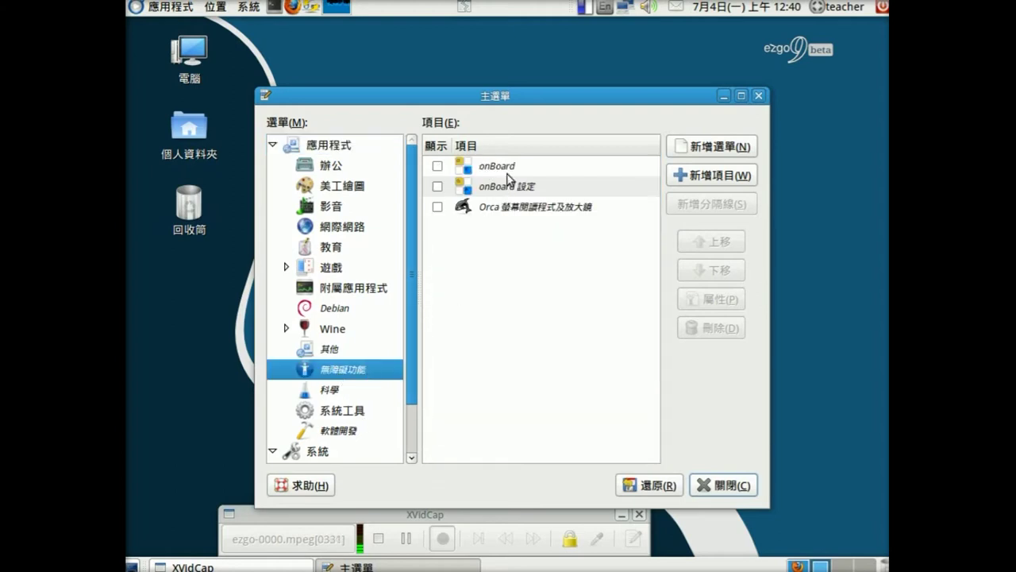
pyautogui.click(437, 166)
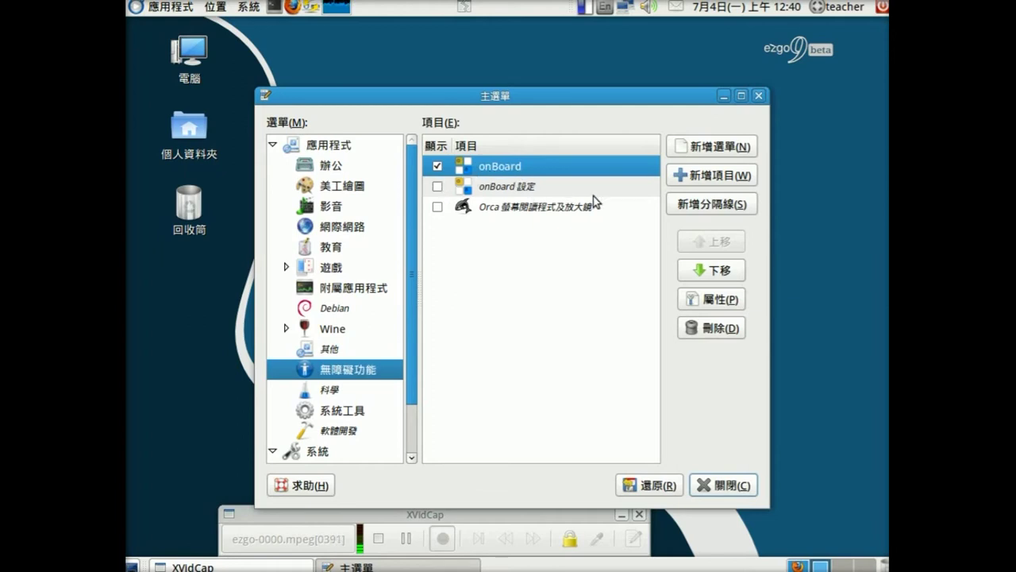
# - Add an application launcher to 無障礙功能 with the command easystroke and the name 手勢鼠標_easystroke
pyautogui.click(735, 180)
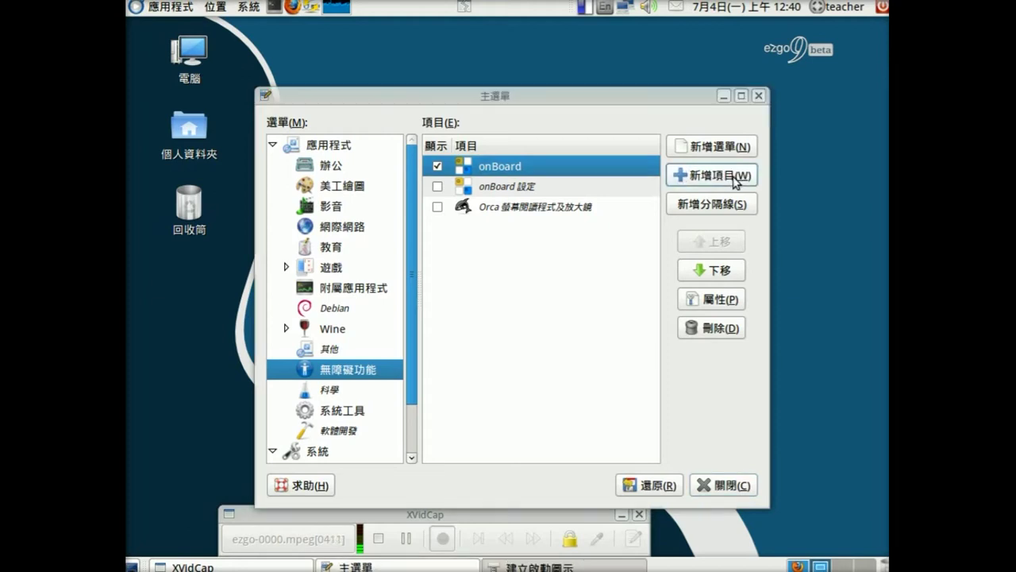
pyautogui.click(511, 288)
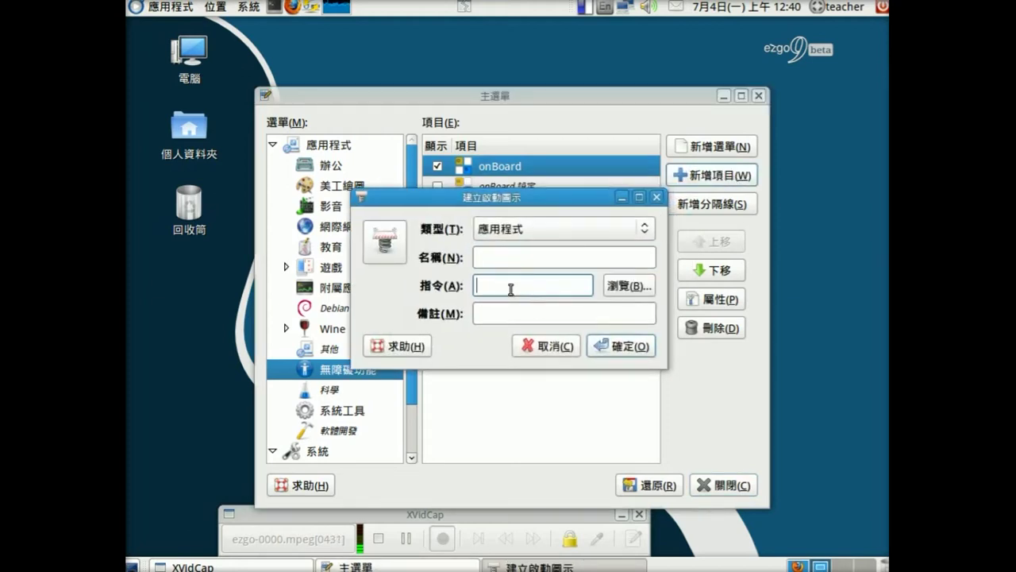
pyautogui.write('easystroke')
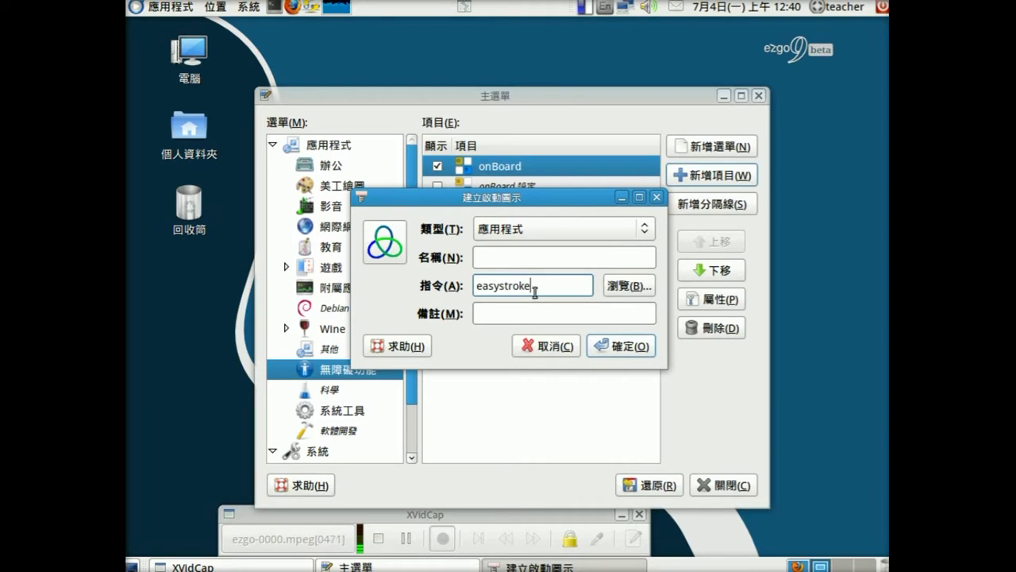
pyautogui.click(518, 257)
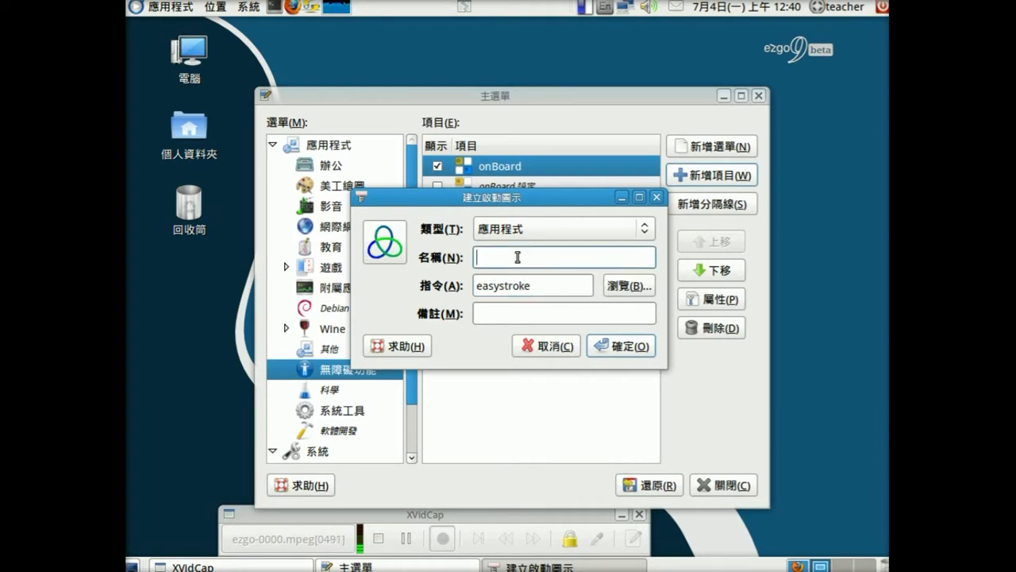
pyautogui.hotkey('ctrl', 'space')
pyautogui.write('q')
pyautogui.press('space')
pyautogui.write('giks2hx4dmwf')
pyautogui.press('space')
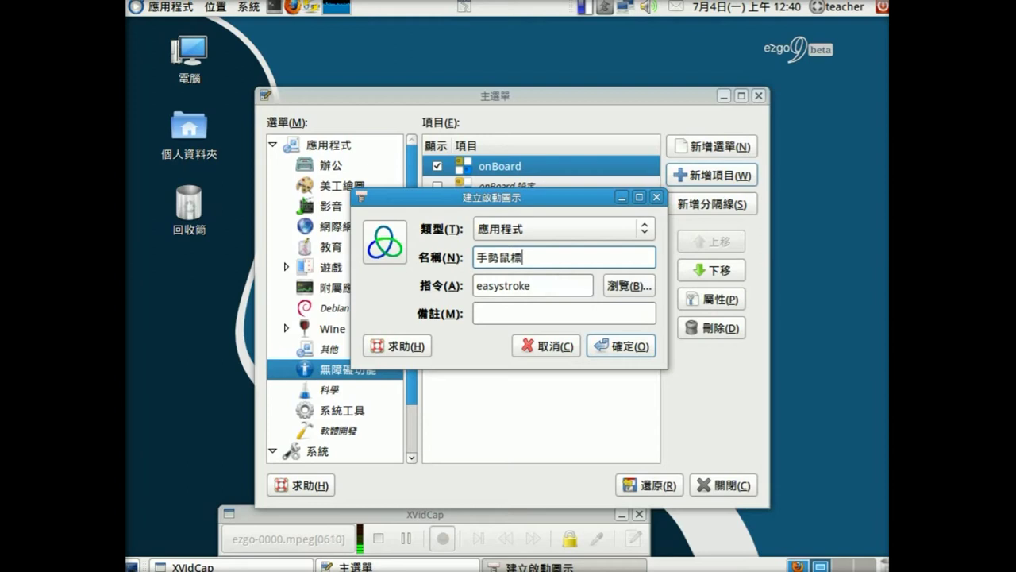
pyautogui.write('_easystroke')
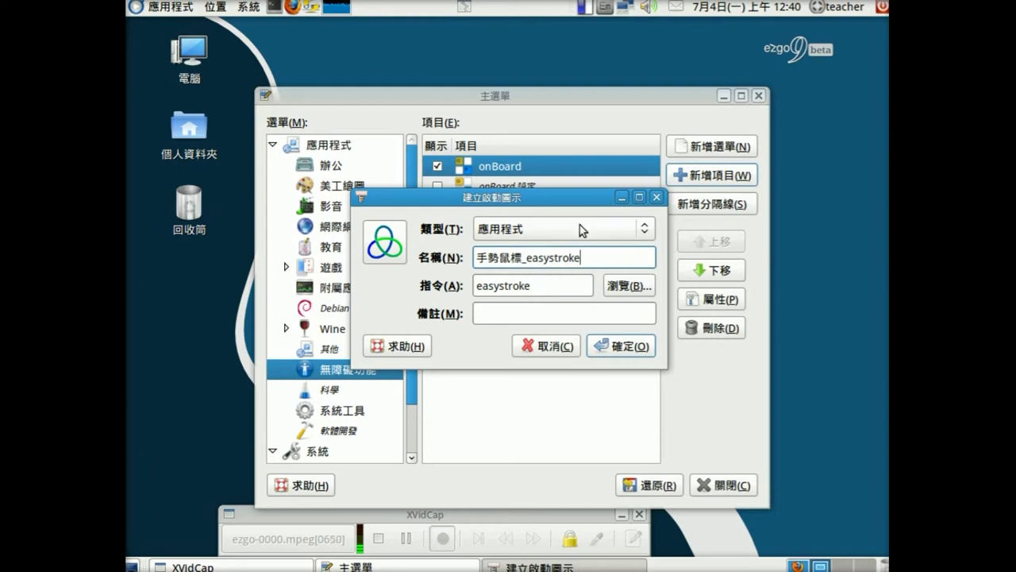
pyautogui.click(626, 350)
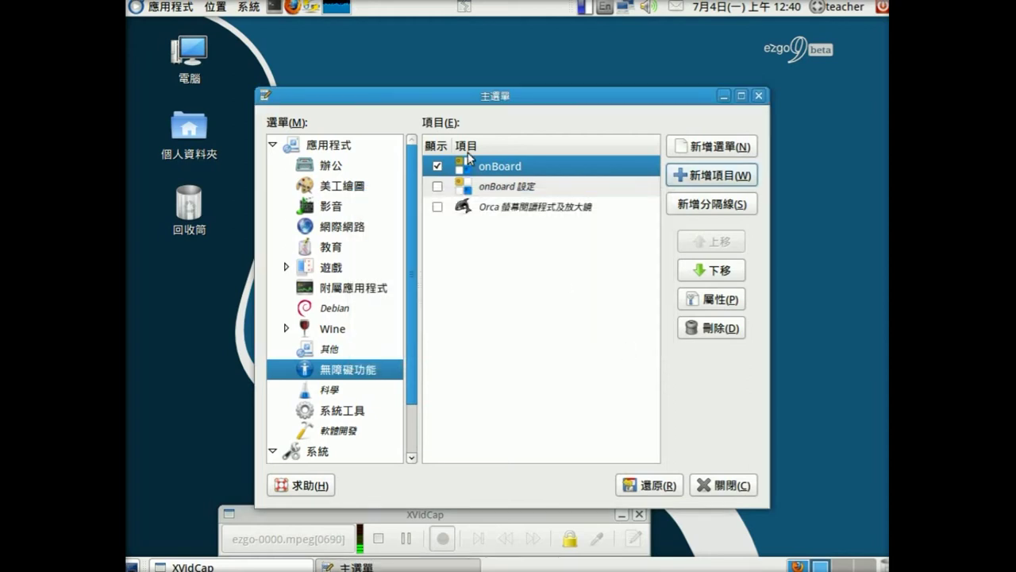
# - Move the 手勢鼠標_easystroke entry directly below onBoard and close the menu editor
pyautogui.moveTo(511, 236); pyautogui.dragTo(512, 182)
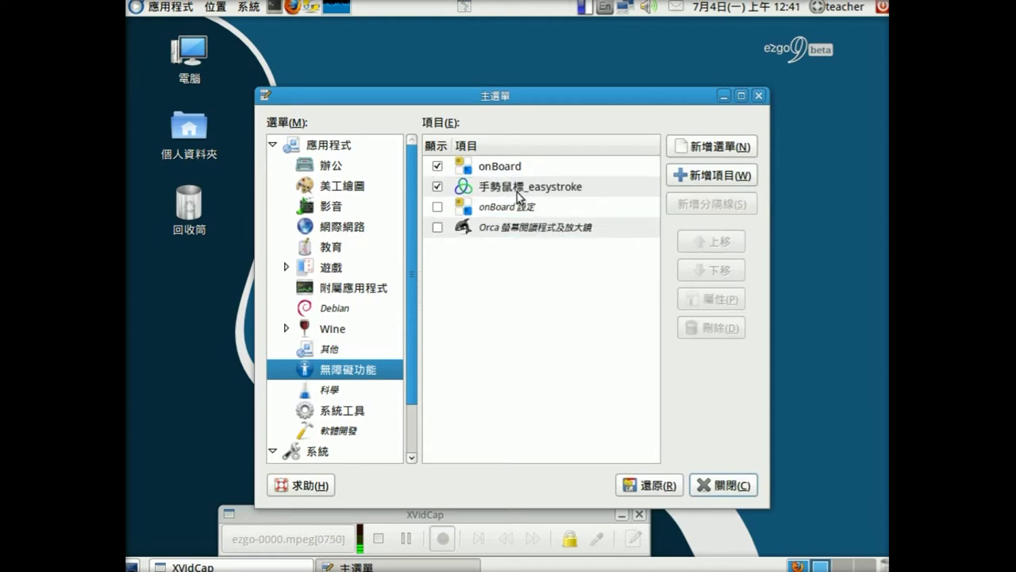
pyautogui.click(723, 486)
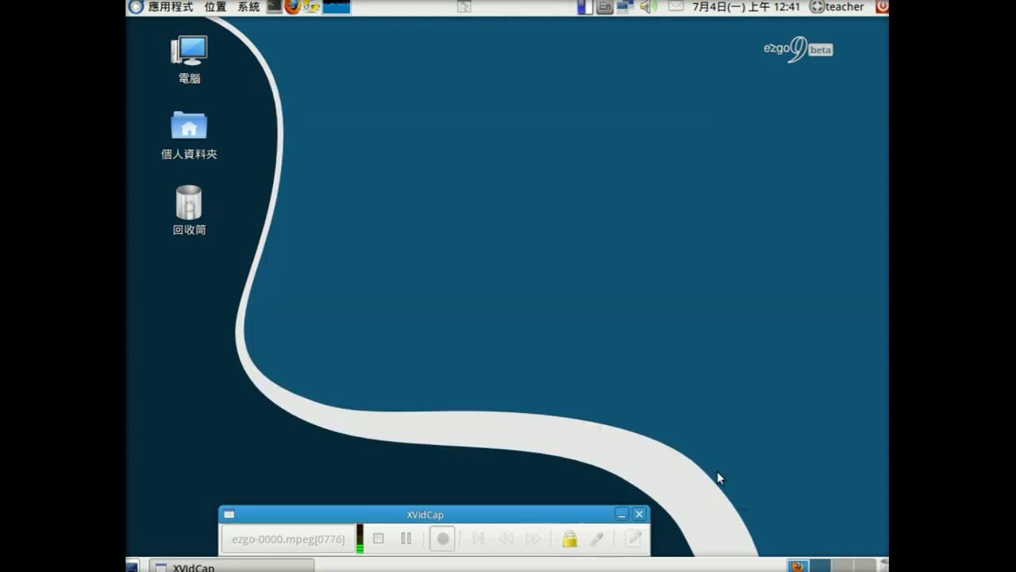
# - Launch 手勢鼠標_easystroke from the 無障礙功能 submenu and bring up its settings window near the top of the desktop
pyautogui.click(170, 9)
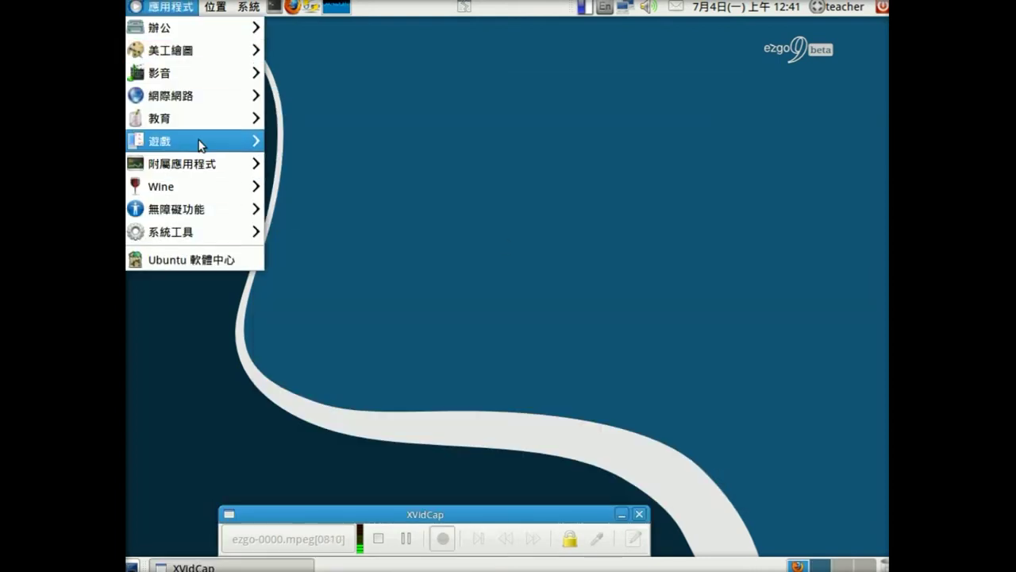
pyautogui.moveTo(234, 213)
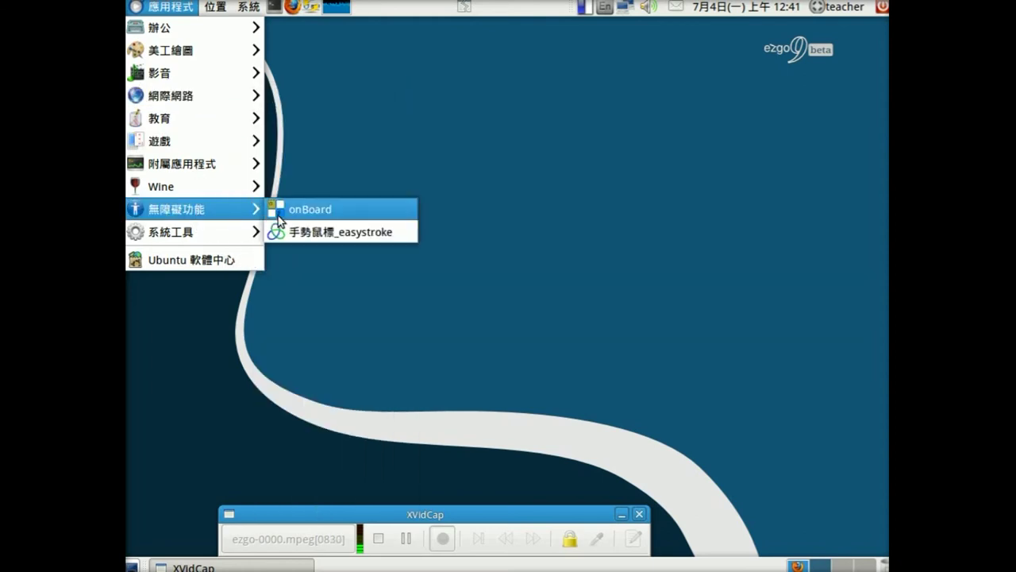
pyautogui.click(340, 233)
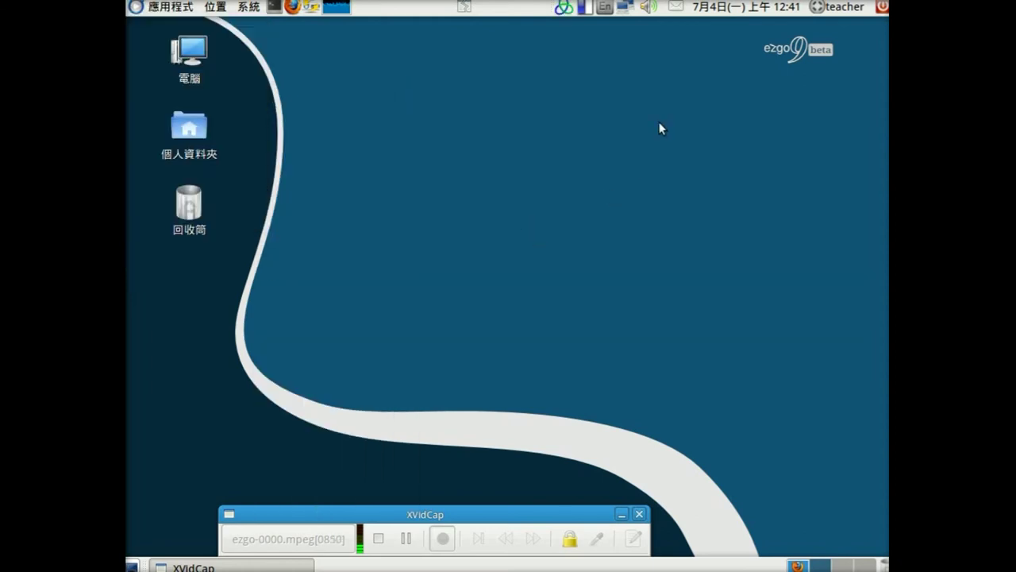
pyautogui.click(564, 10)
pyautogui.moveTo(499, 75); pyautogui.dragTo(498, 45)
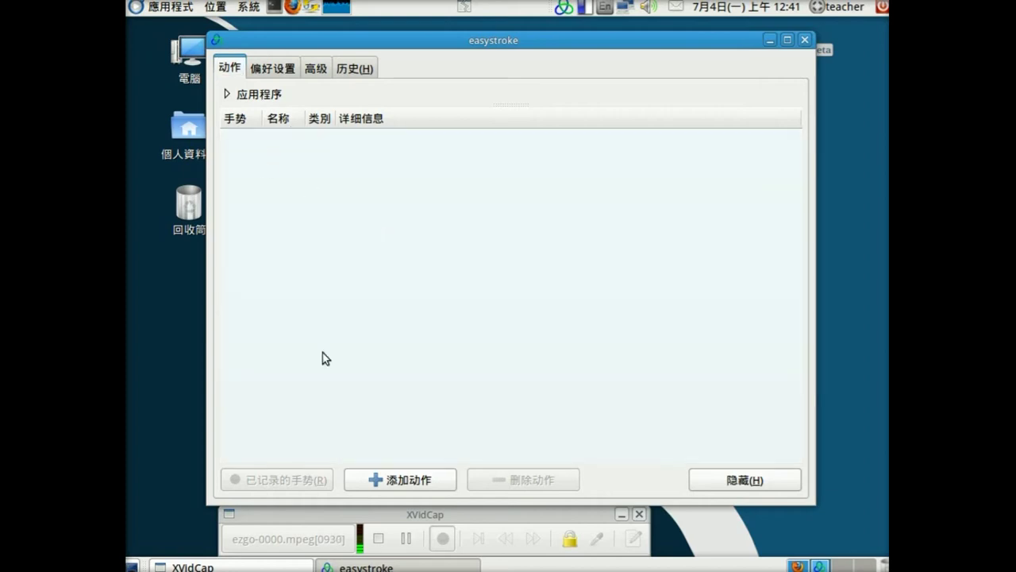
# - Add an action named firefox that runs the command firefox
pyautogui.click(404, 480)
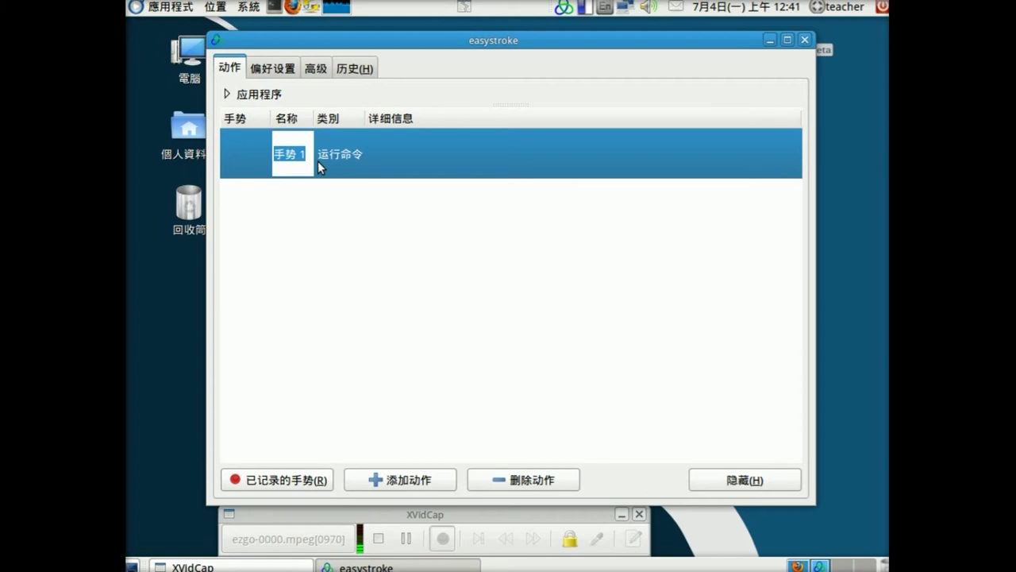
pyautogui.write('firefox')
pyautogui.click(424, 152)
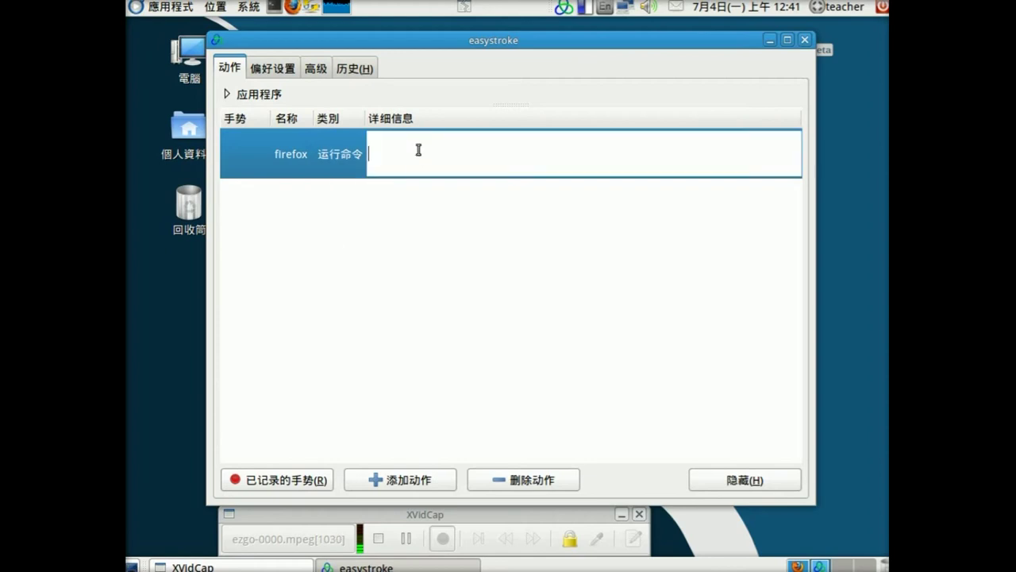
pyautogui.write('firefox')
pyautogui.press('Return')
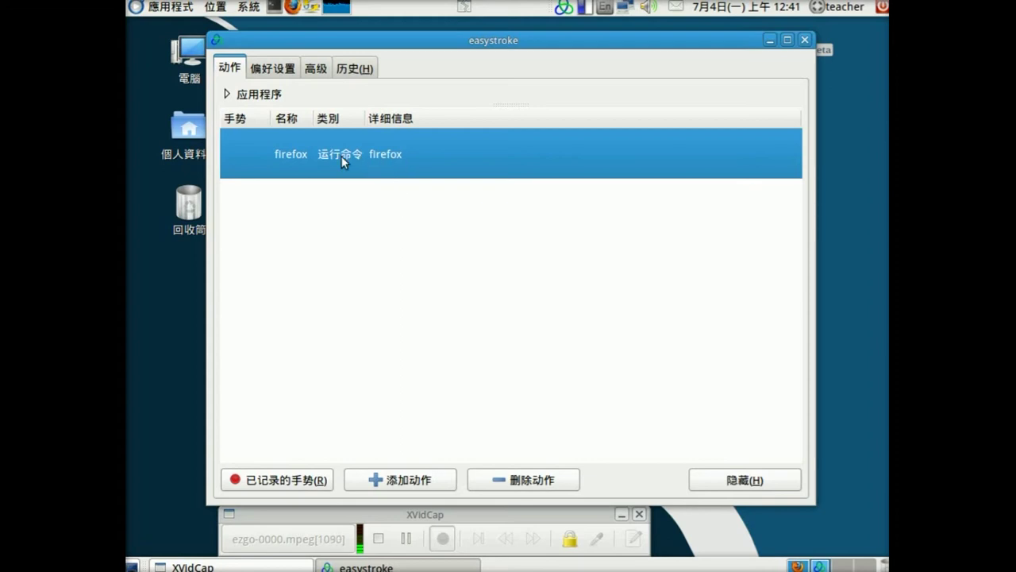
pyautogui.click(235, 150)
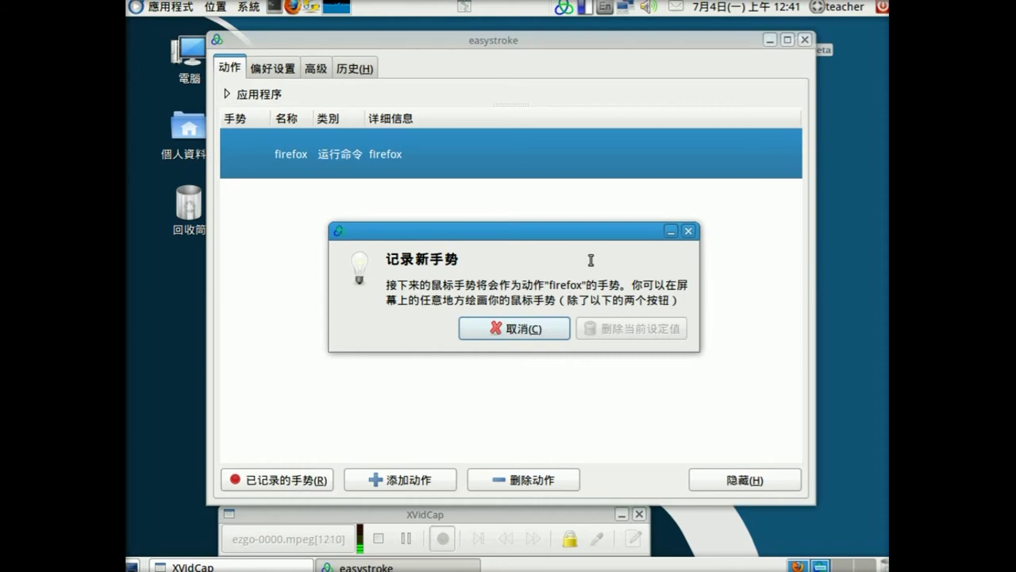
pyautogui.moveTo(591, 260); pyautogui.dragTo(558, 263)
pyautogui.click(550, 331)
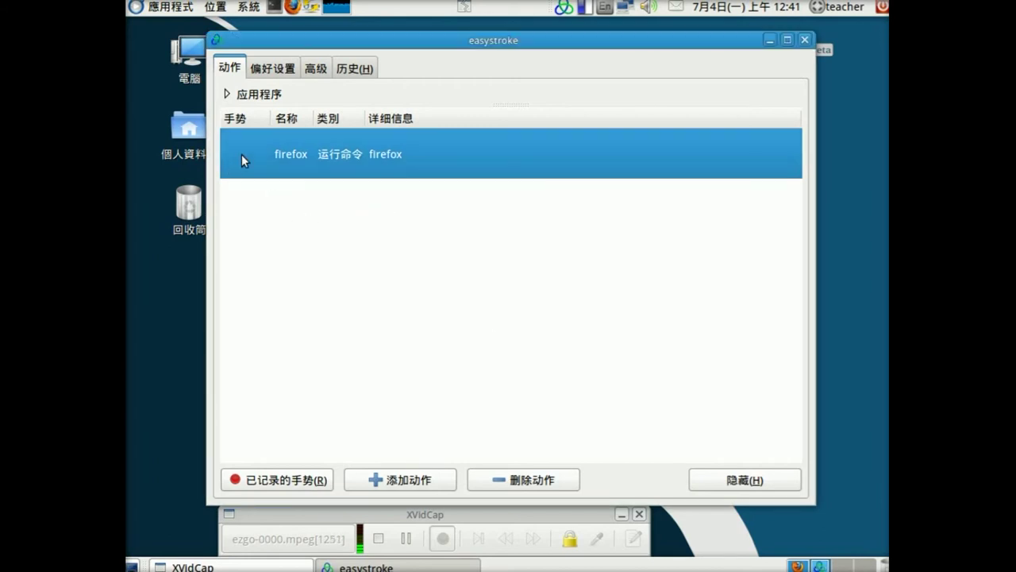
# - Record a hooked stroke that curves left and downward as the gesture for the firefox action
pyautogui.click(242, 154)
pyautogui.moveTo(634, 264)
pyautogui.mouseDown()
pyautogui.moveTo(557, 242)
pyautogui.moveTo(555, 322)
pyautogui.mouseUp()
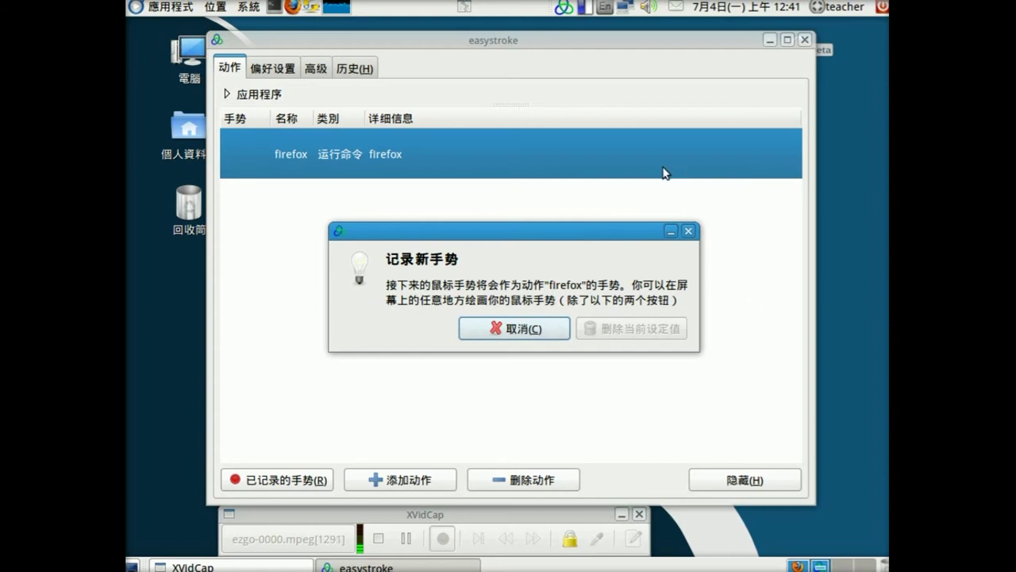
pyautogui.moveTo(743, 229); pyautogui.dragTo(709, 323)
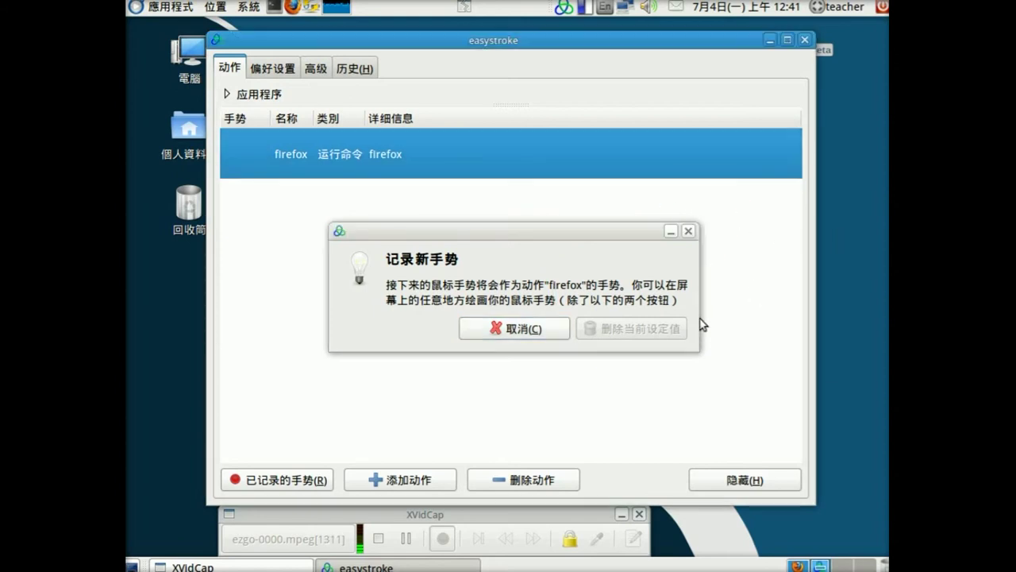
pyautogui.moveTo(529, 174); pyautogui.dragTo(491, 211)
pyautogui.moveTo(528, 261)
pyautogui.mouseDown()
pyautogui.moveTo(502, 252)
pyautogui.moveTo(502, 319)
pyautogui.mouseUp()
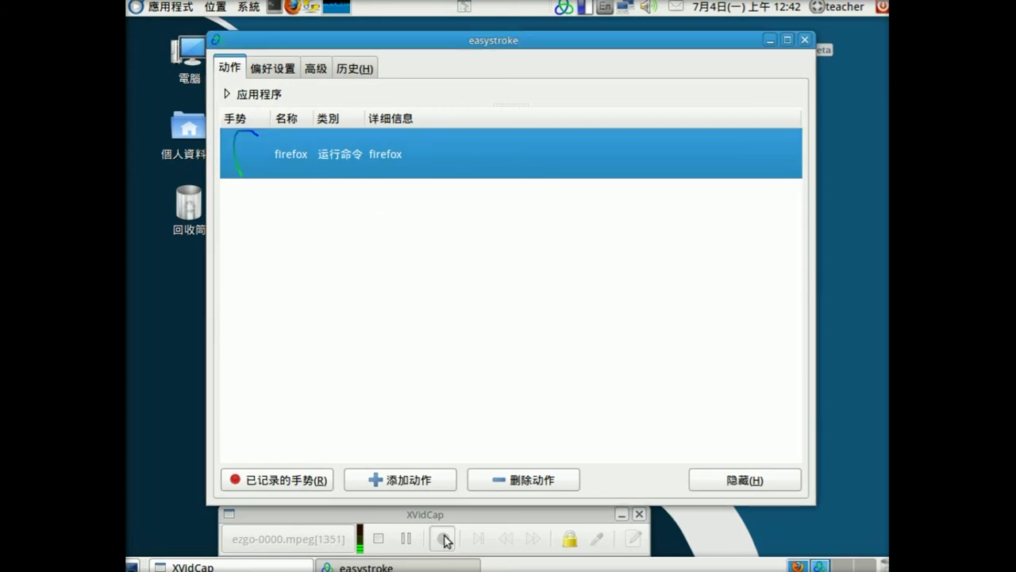
pyautogui.click(407, 540)
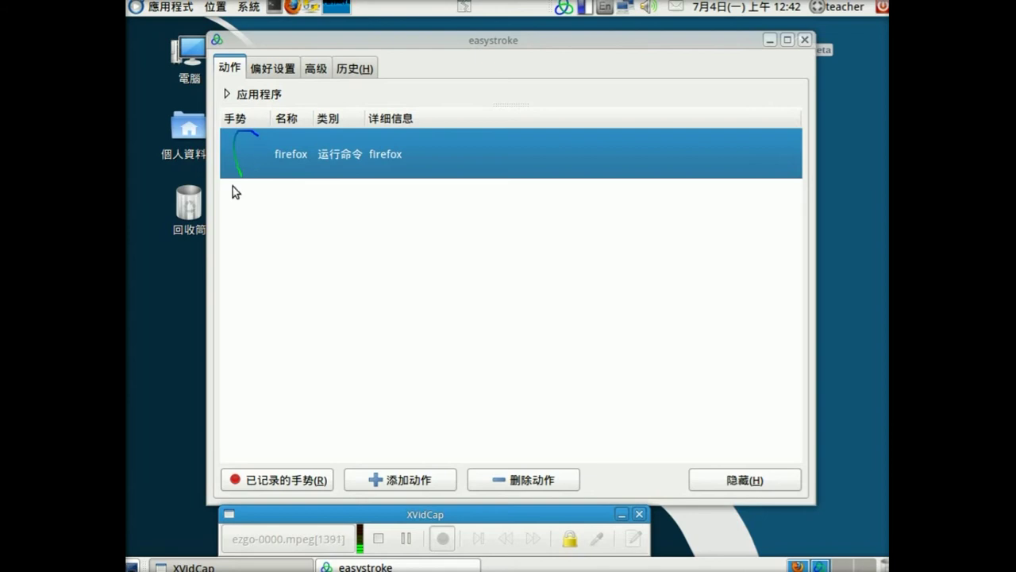
# - Hide the easystroke window, test the firefox gesture by drawing it on the desktop, and close the browser
pyautogui.click(735, 479)
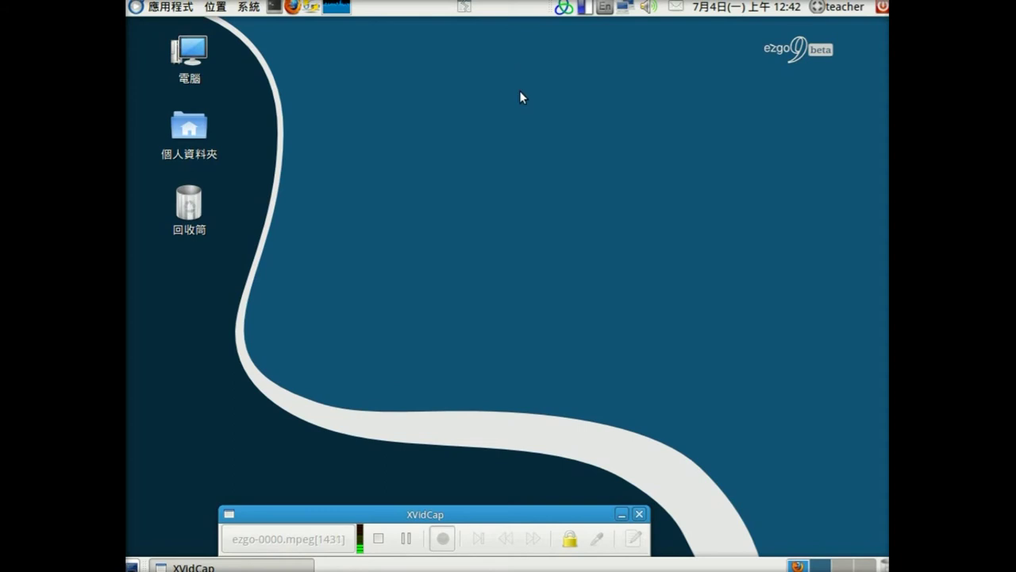
pyautogui.moveTo(491, 116)
pyautogui.mouseDown()
pyautogui.moveTo(472, 90)
pyautogui.moveTo(446, 179)
pyautogui.mouseUp()
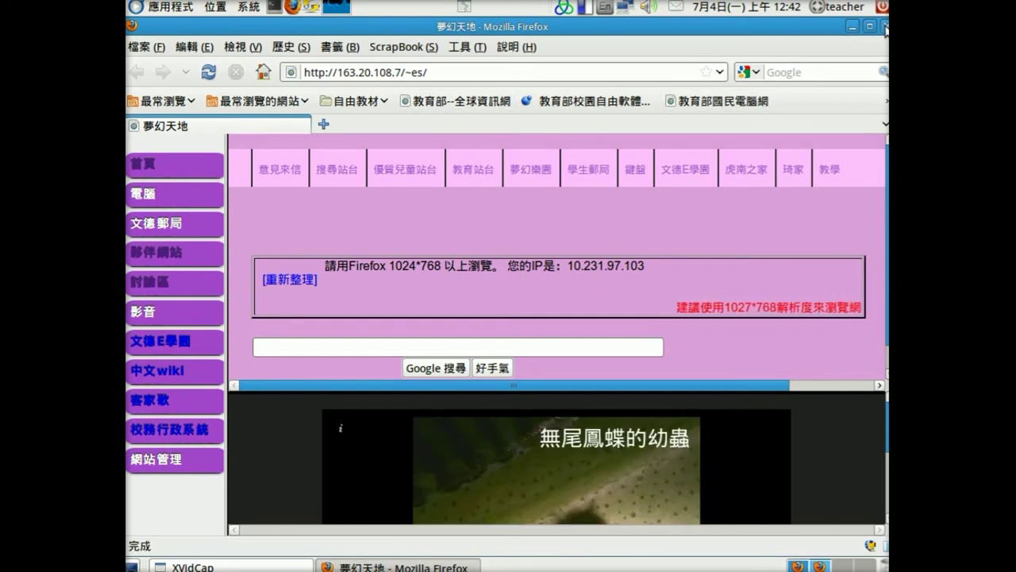
pyautogui.click(882, 29)
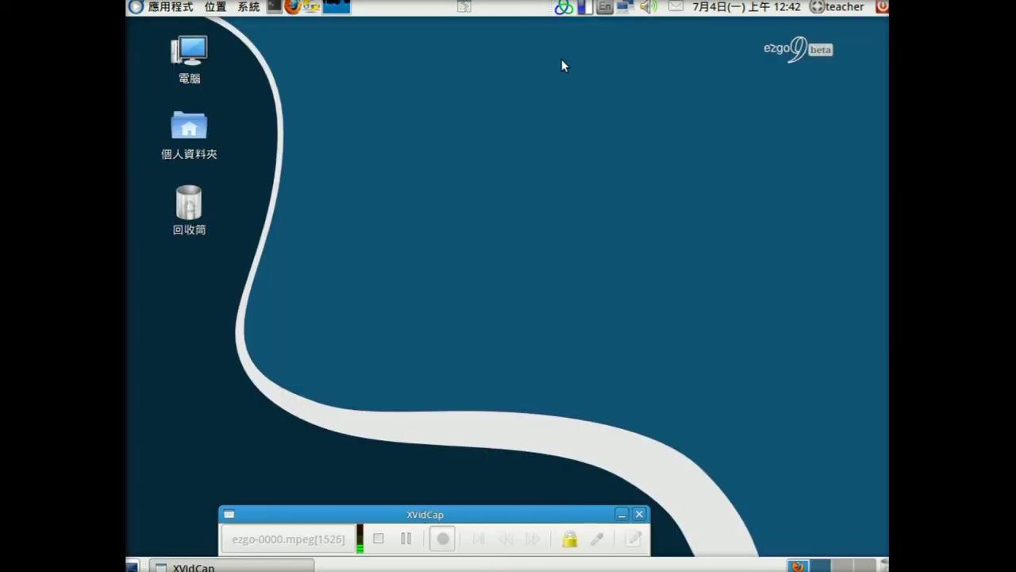
# - Bring back the easystroke settings window and add a second action to the list
pyautogui.click(563, 10)
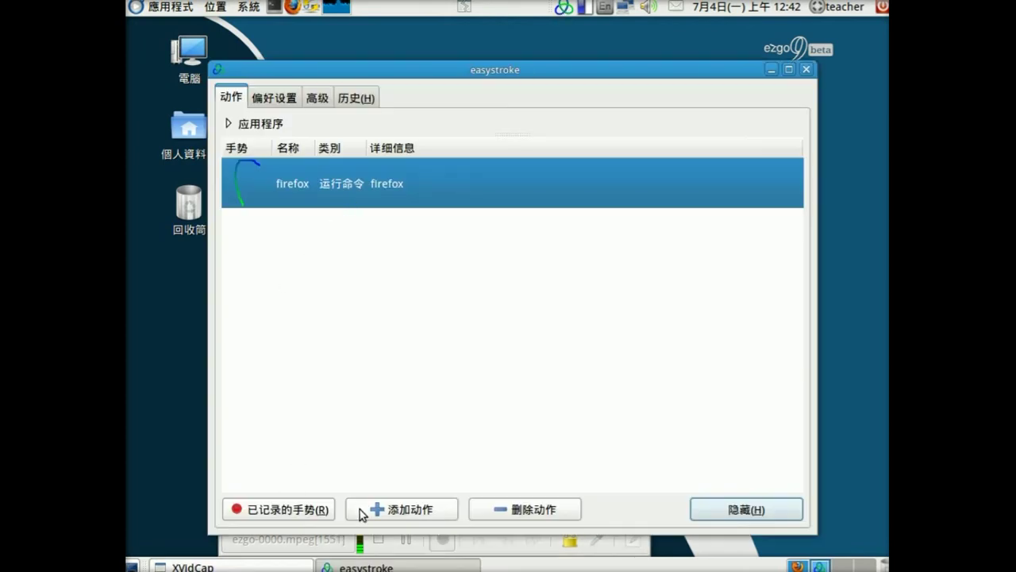
pyautogui.click(408, 510)
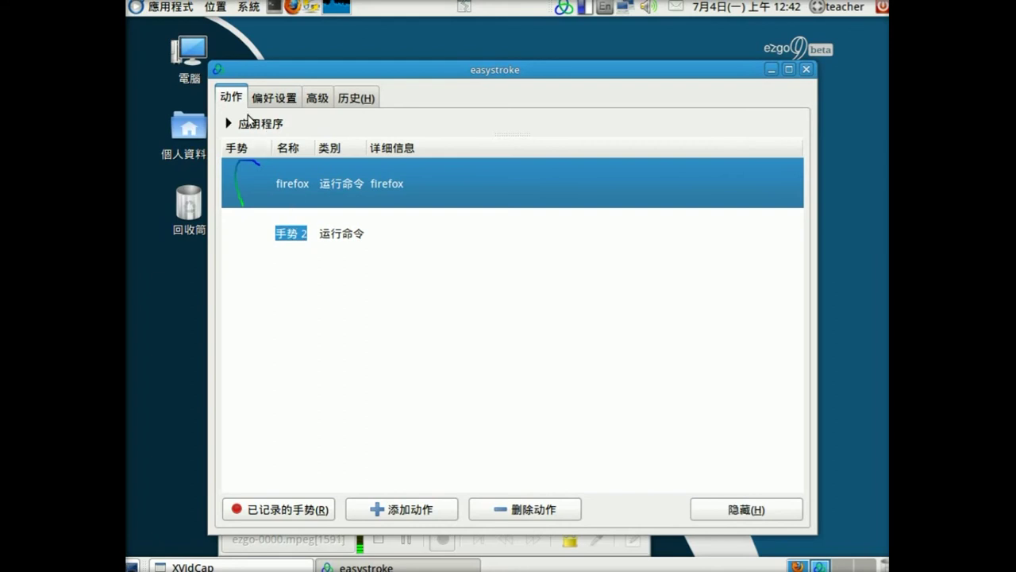
# - Open the main menu editor and show the properties of the 簡報_Impress entry in the 辦公 menu
pyautogui.click(177, 6)
pyautogui.moveTo(190, 39)
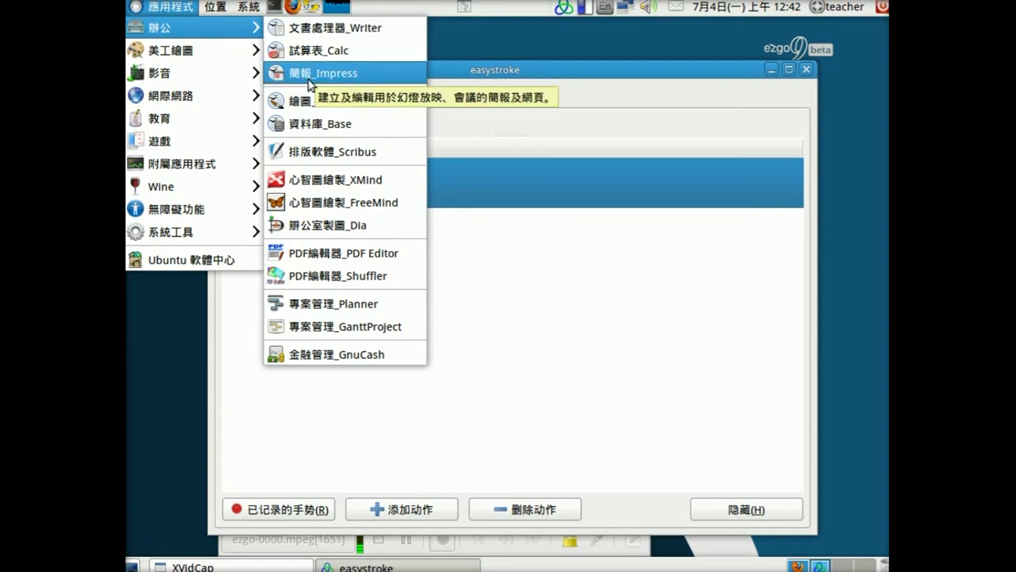
pyautogui.click(171, 10)
pyautogui.rightClick(171, 10)
pyautogui.click(219, 89)
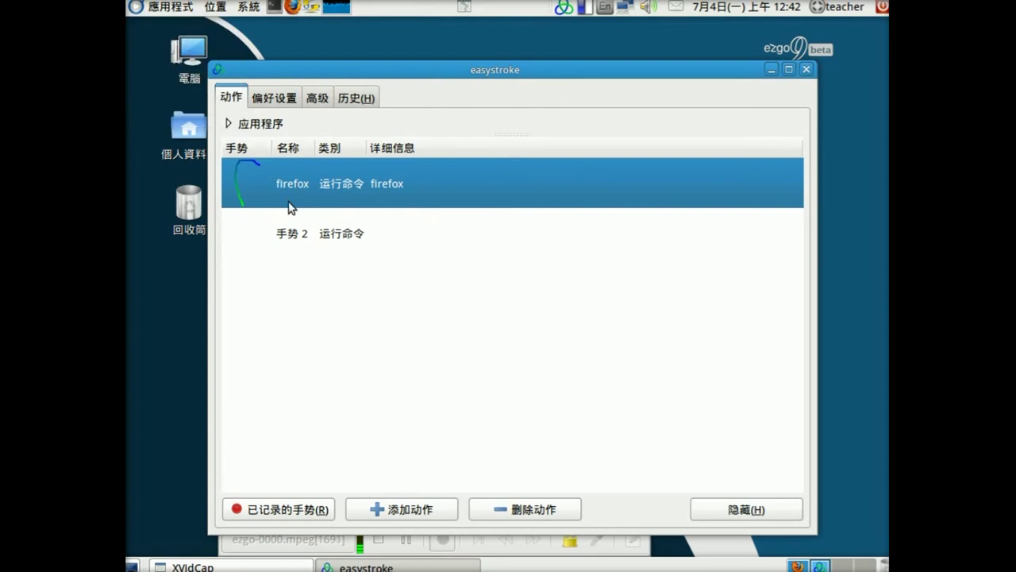
pyautogui.click(334, 171)
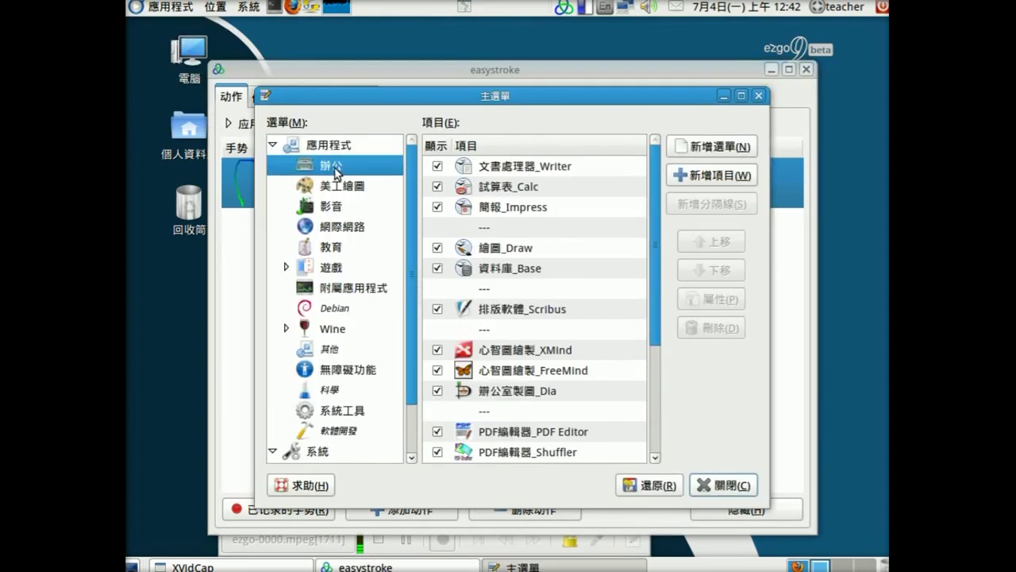
pyautogui.click(528, 209)
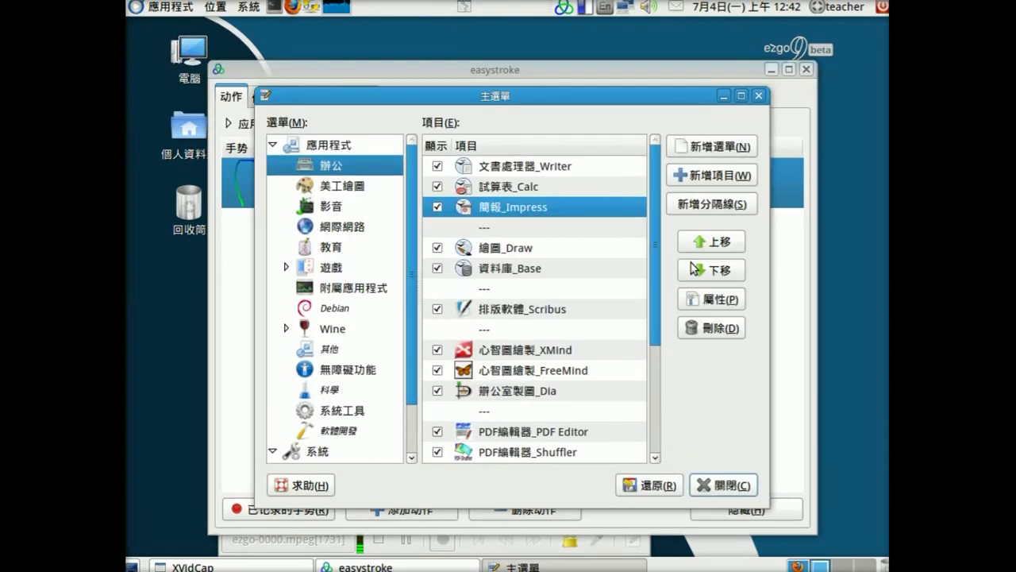
pyautogui.click(719, 305)
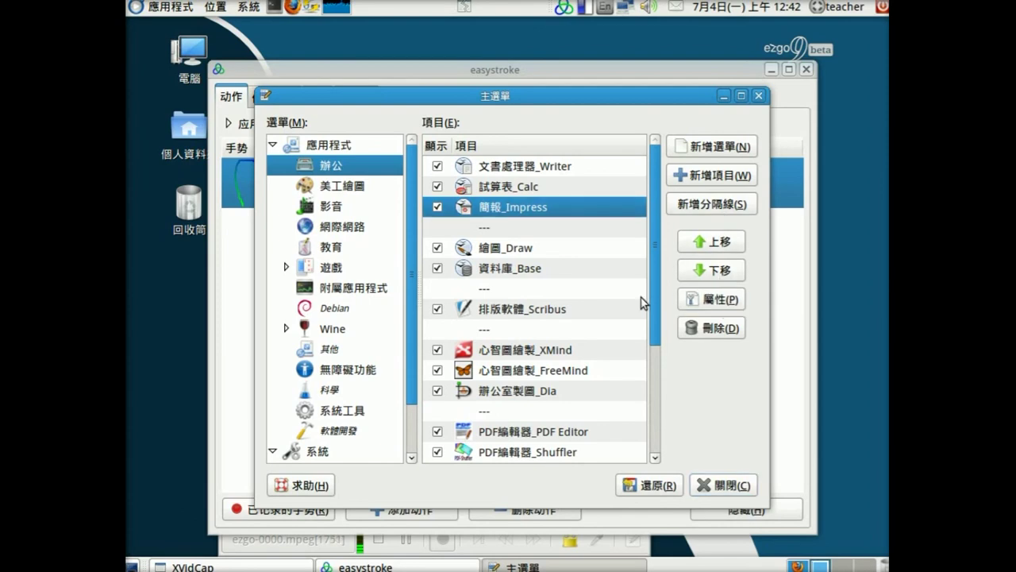
# - Copy ooffice -impress from the Impress launcher's command, leaving out %F, and close the properties and the menu editor
pyautogui.click(515, 296)
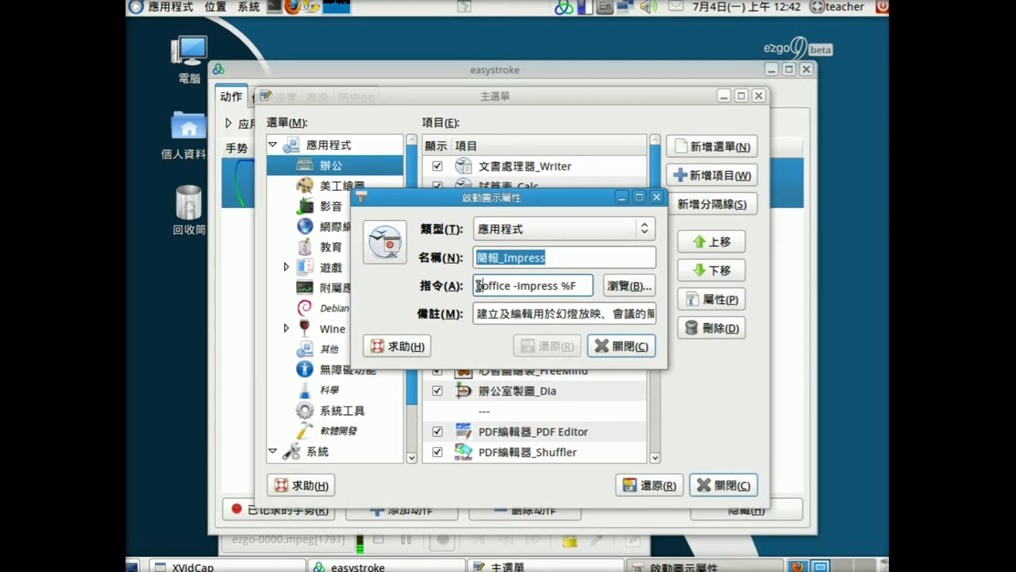
pyautogui.moveTo(474, 285); pyautogui.dragTo(555, 292)
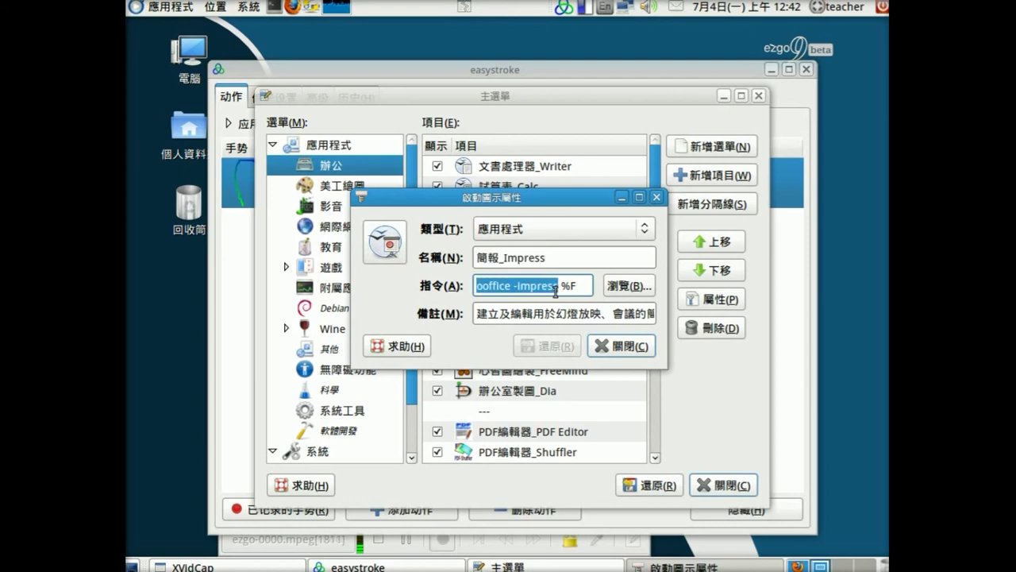
pyautogui.rightClick(546, 285)
pyautogui.click(563, 312)
pyautogui.click(624, 346)
pyautogui.click(723, 484)
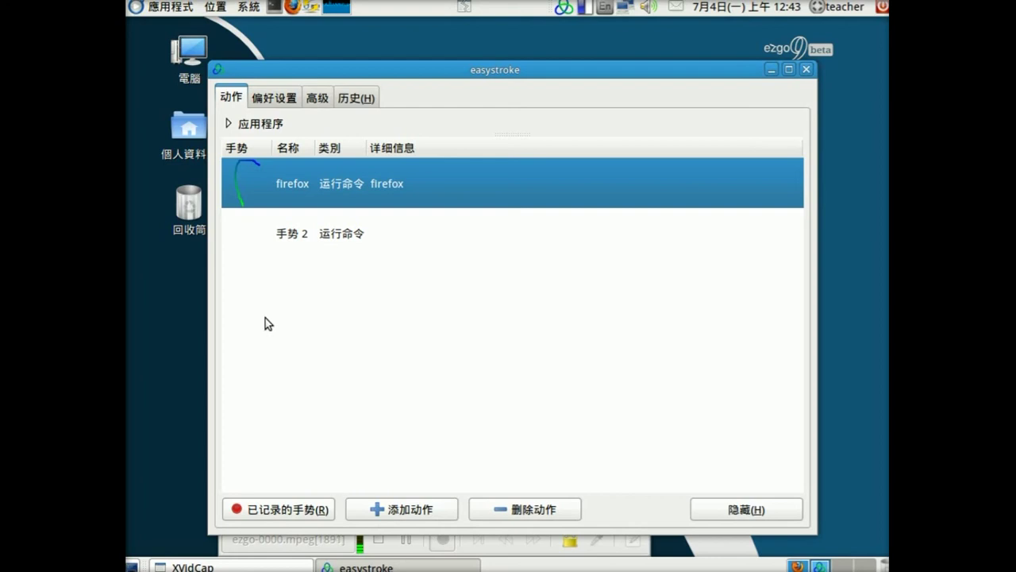
# - Rename the new easystroke action 手势 2 as impress
pyautogui.click(325, 234)
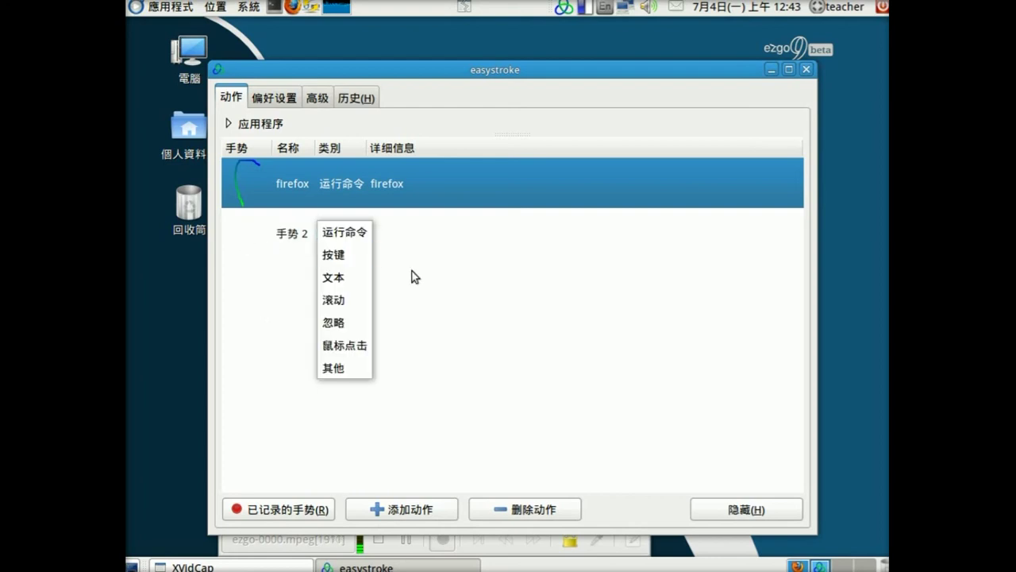
pyautogui.click(299, 240)
pyautogui.click(298, 239)
pyautogui.click(298, 237)
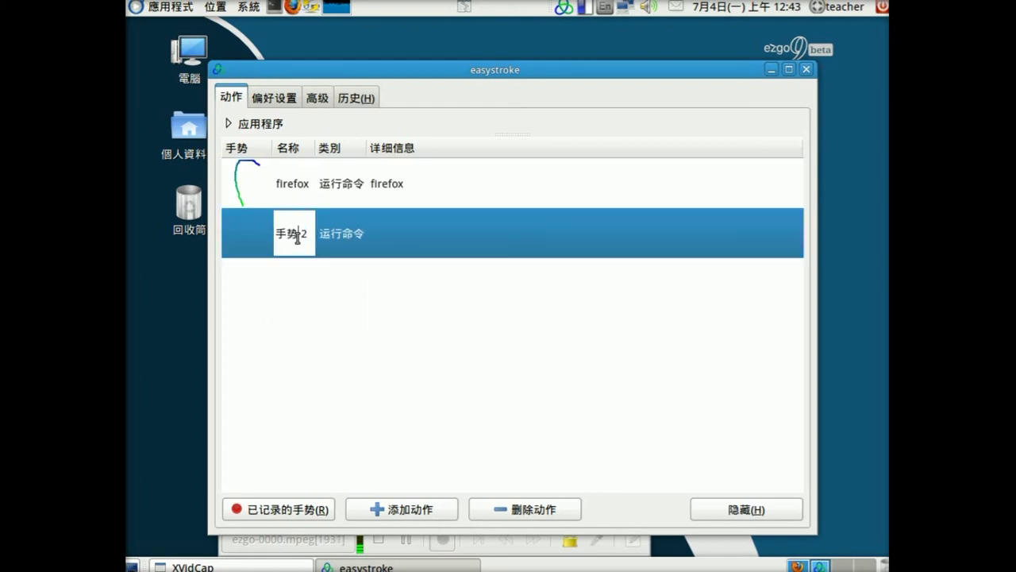
pyautogui.press('BackSpace')
pyautogui.press('BackSpace')
pyautogui.press('BackSpace')
pyautogui.write('l')
pyautogui.write('mpress')
pyautogui.press('Return')
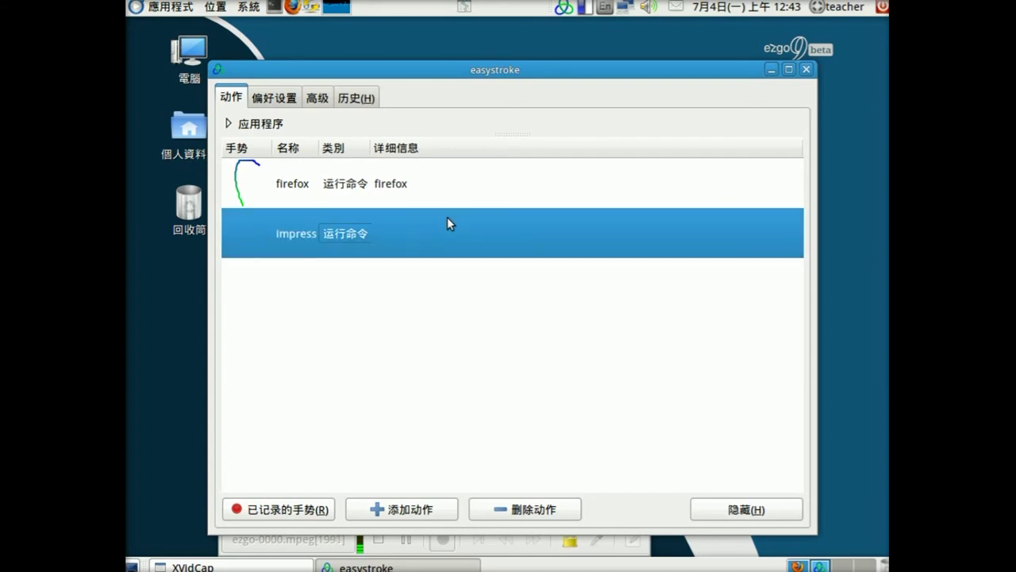
# - Paste ooffice -impress as the command that the impress action runs
pyautogui.click(446, 215)
pyautogui.middleClick(443, 223)
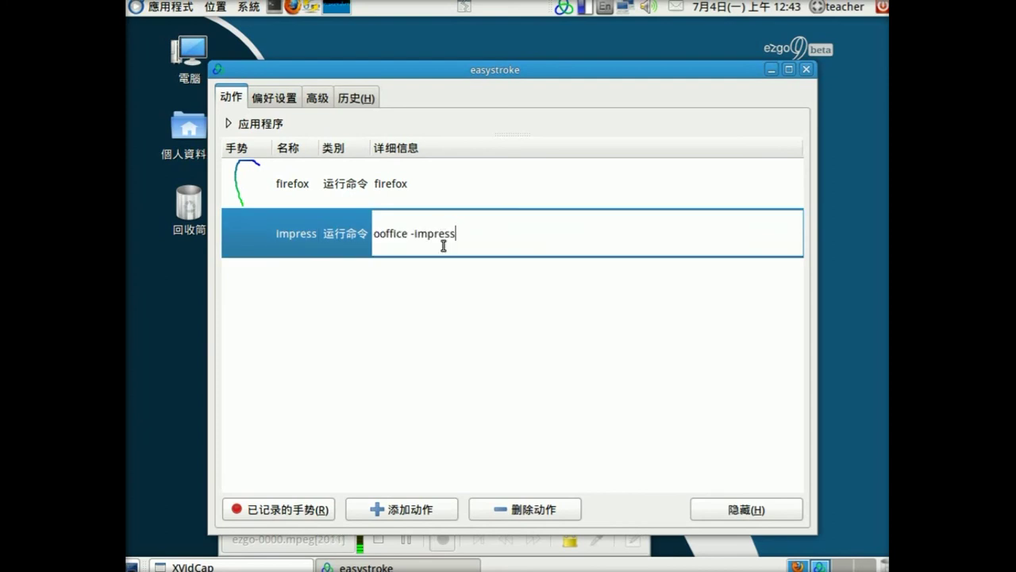
pyautogui.press('Return')
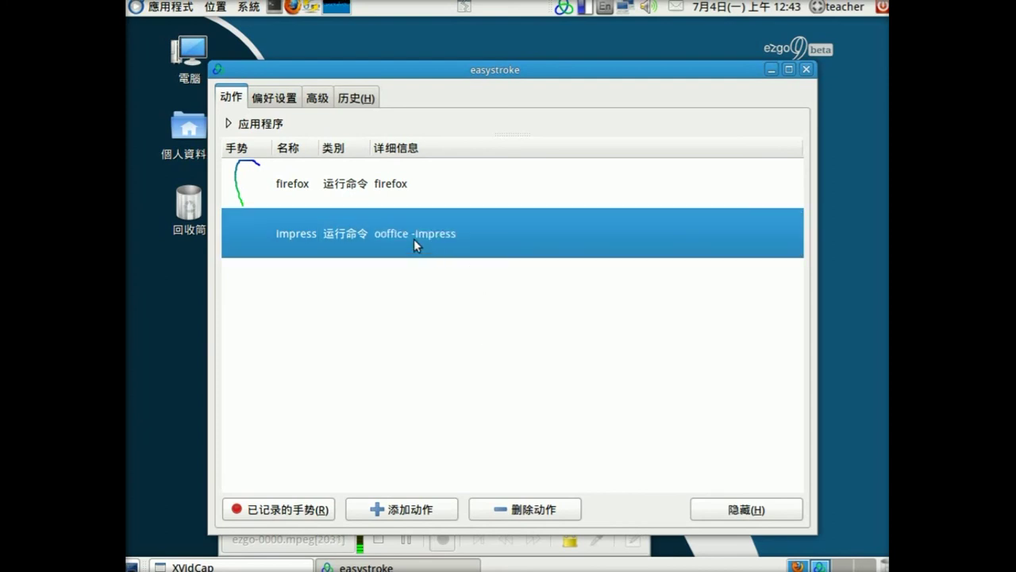
# - Record a straight downward stroke as the gesture for the impress action
pyautogui.doubleClick(243, 230)
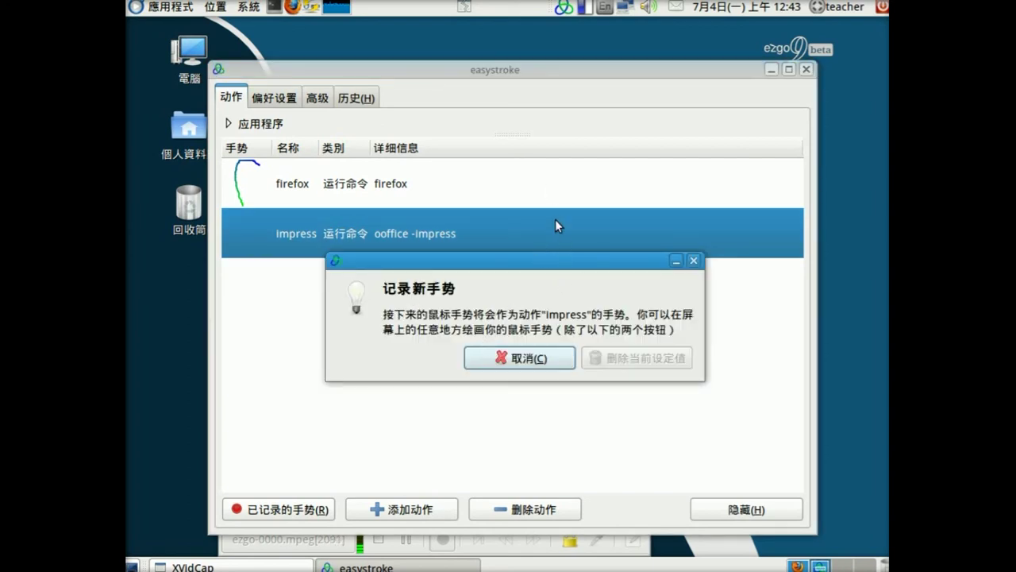
pyautogui.moveTo(549, 175); pyautogui.dragTo(549, 235)
pyautogui.moveTo(267, 270); pyautogui.dragTo(272, 357)
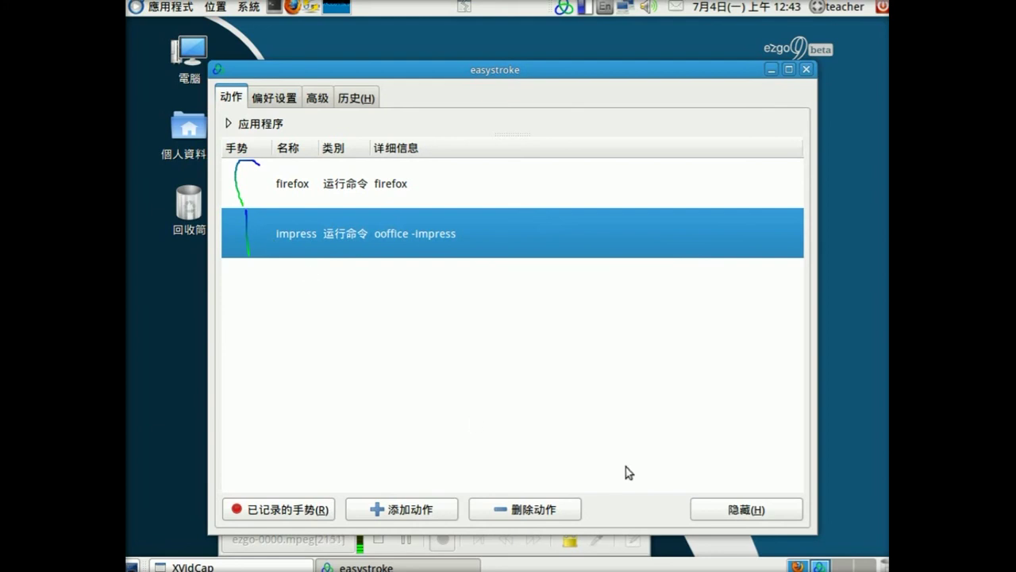
# - Hide the easystroke window and test the impress gesture by drawing a downward stroke on the desktop
pyautogui.click(723, 511)
pyautogui.moveTo(426, 123); pyautogui.dragTo(427, 280)
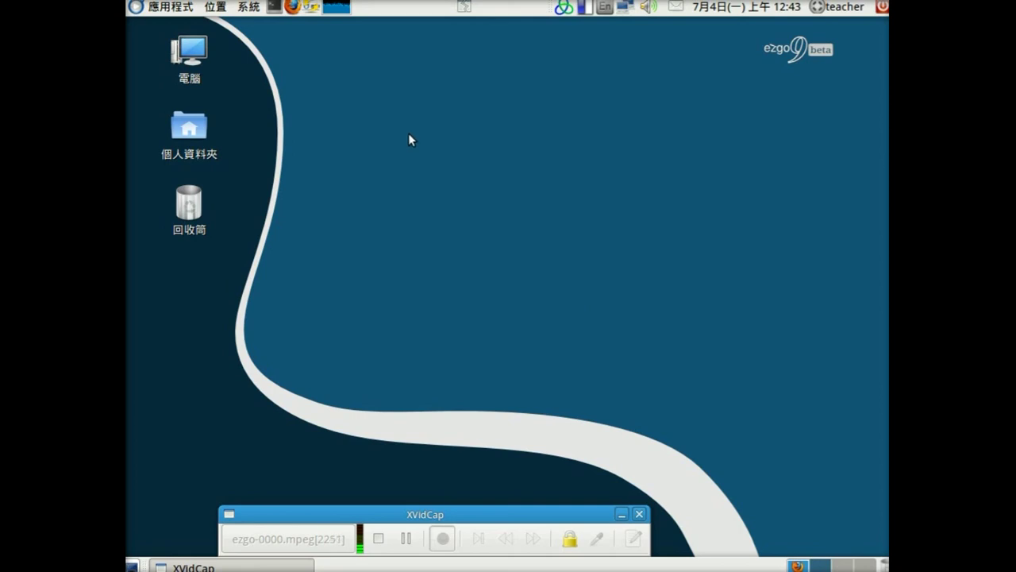
pyautogui.click(408, 107)
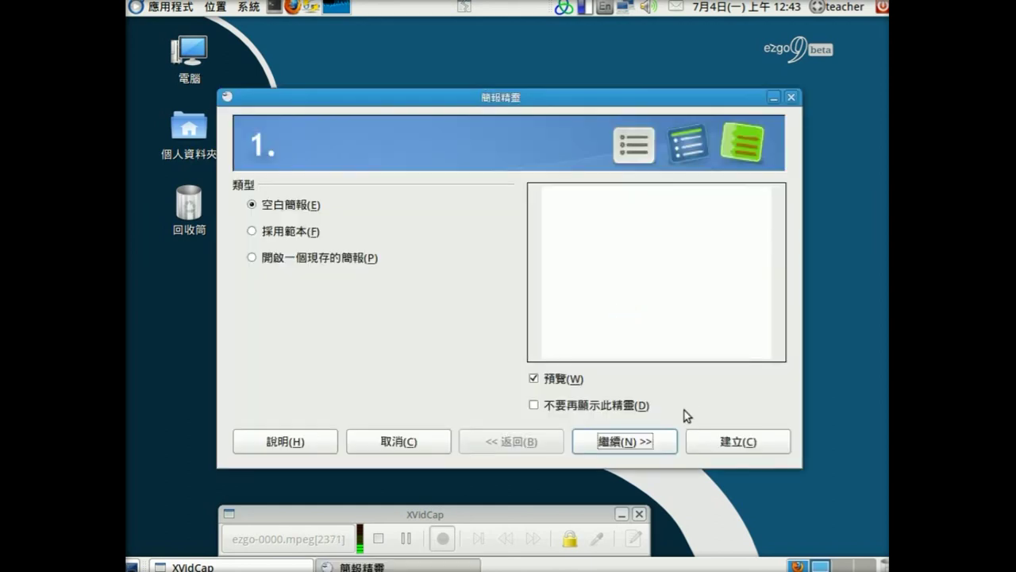
# - Create a blank presentation from the presentation wizard and close Impress
pyautogui.click(730, 440)
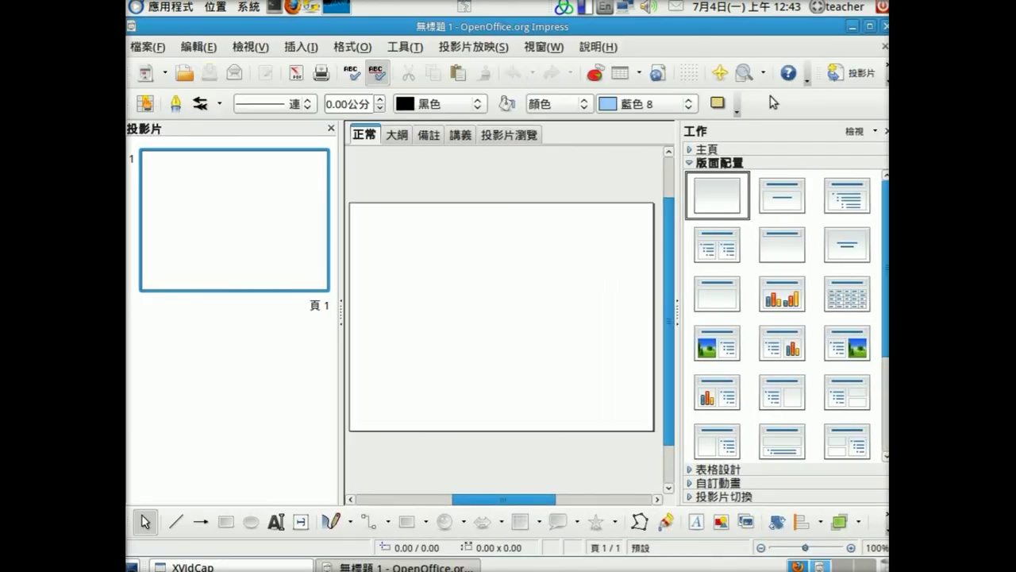
pyautogui.click(884, 27)
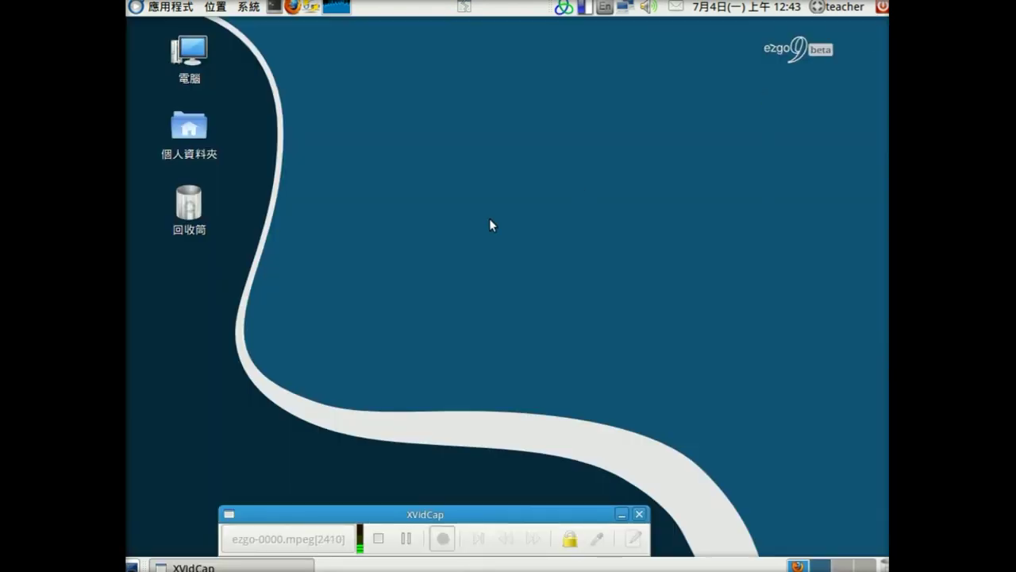